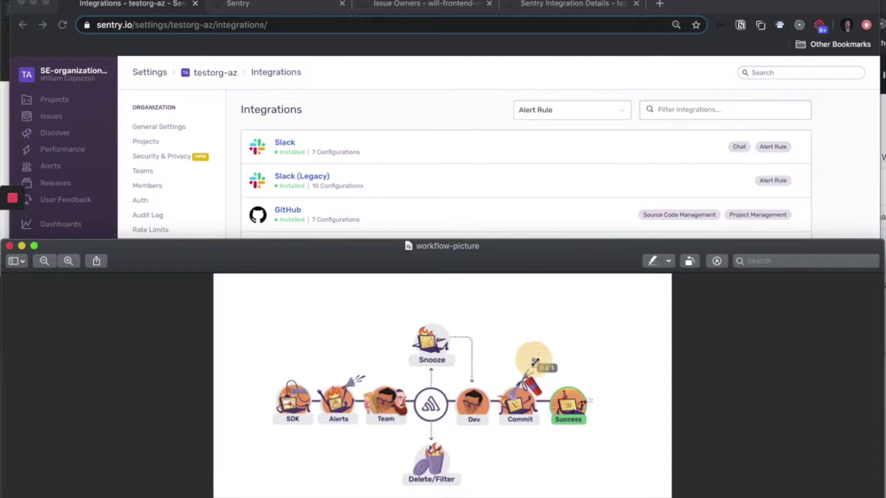
Outline sections of the workflow-picture diagram with selection boxes, covering the SDK-to-Team stages, Dev-to-Success stages, and the whole workflow.
{"action": "left_click_drag", "start_coordinate": [534, 360], "coordinate": [599, 459]}
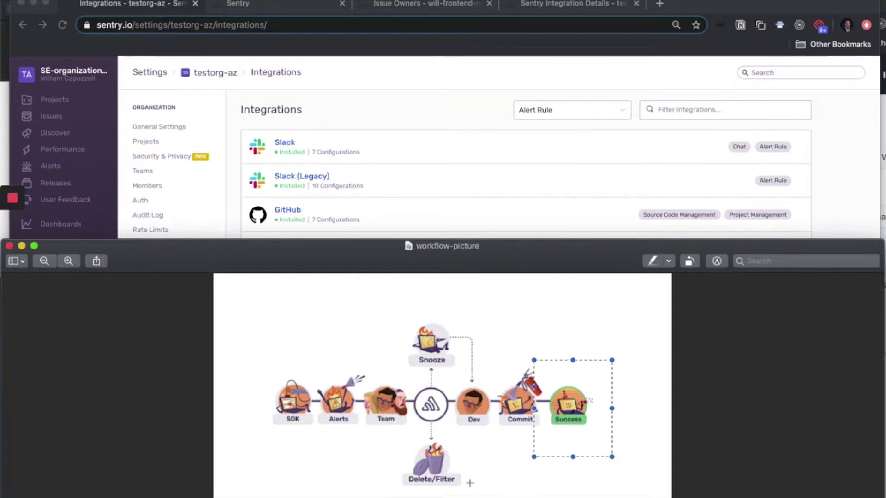
{"action": "left_click_drag", "start_coordinate": [448, 359], "coordinate": [599, 446]}
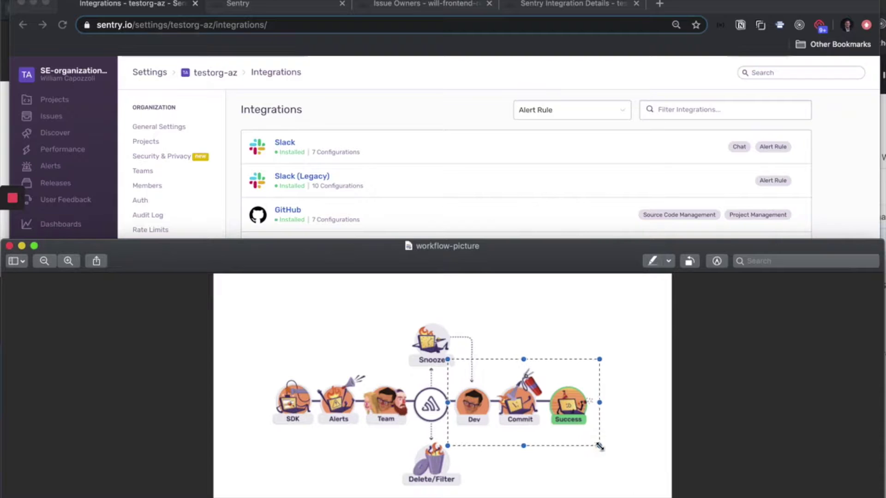
{"action": "left_click_drag", "start_coordinate": [260, 353], "coordinate": [434, 446]}
{"action": "left_click_drag", "start_coordinate": [465, 350], "coordinate": [396, 430]}
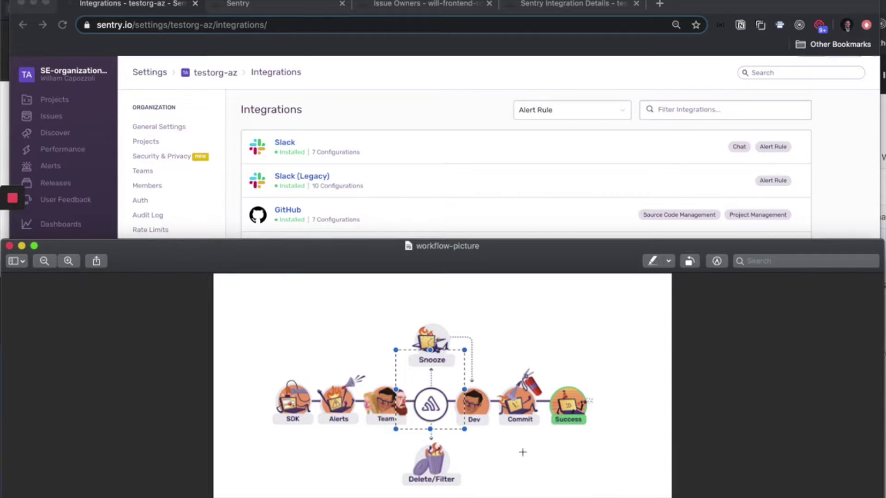
{"action": "left_click_drag", "start_coordinate": [561, 455], "coordinate": [419, 325]}
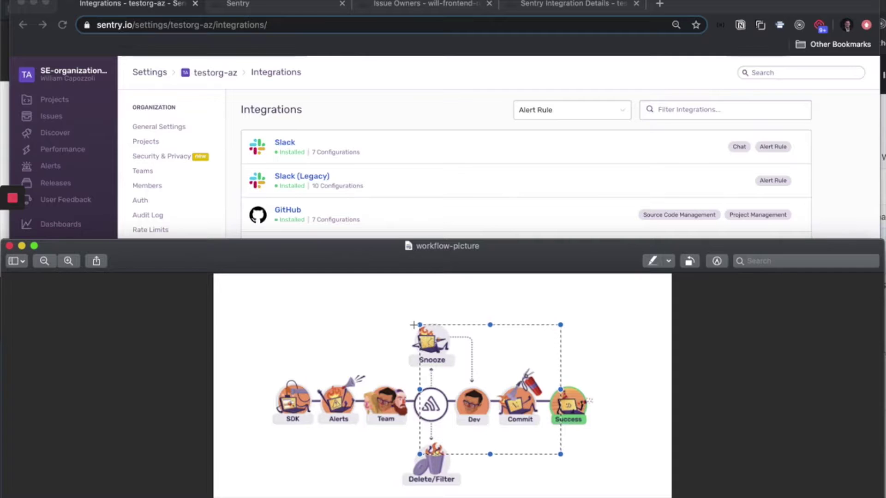
{"action": "left_click_drag", "start_coordinate": [256, 313], "coordinate": [617, 496]}
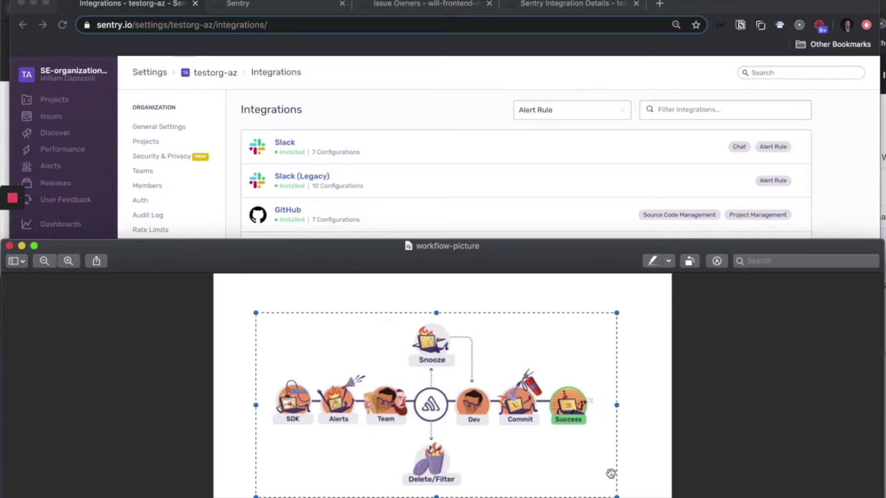
{"action": "left_click", "coordinate": [638, 407]}
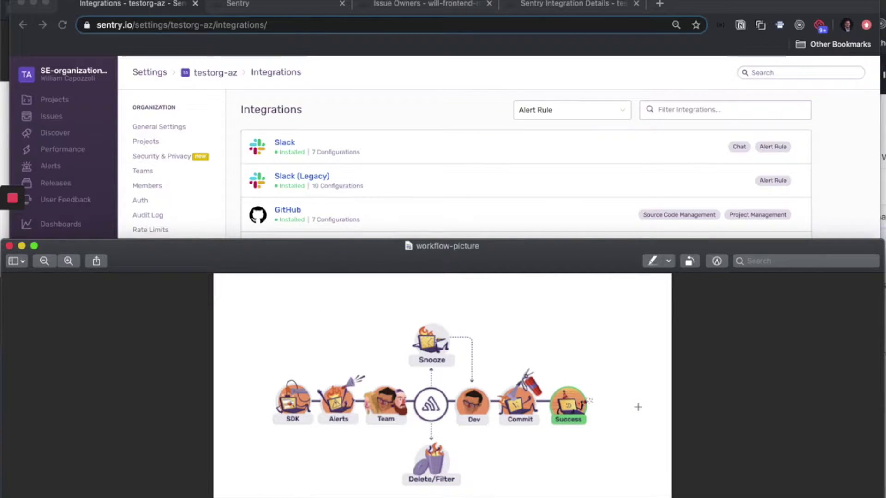
{"action": "left_click_drag", "start_coordinate": [607, 360], "coordinate": [516, 449]}
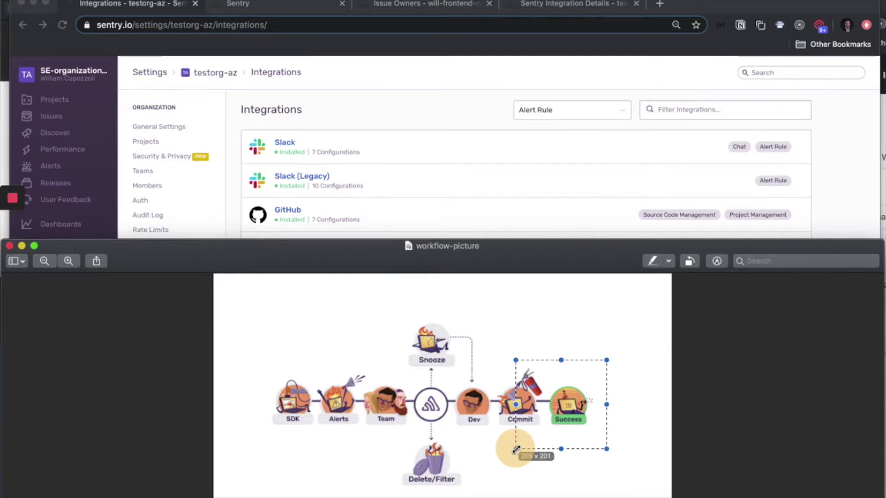
{"action": "left_click_drag", "start_coordinate": [516, 449], "coordinate": [516, 448]}
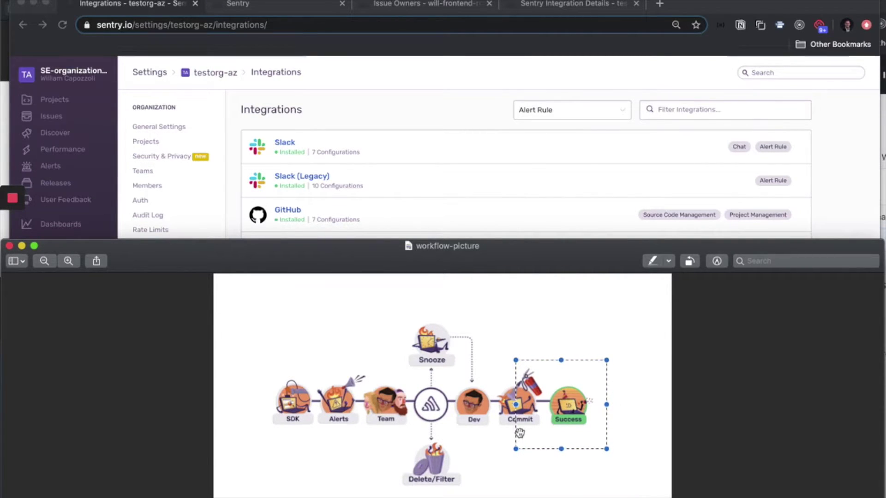
Switch to the Sentry Integrations page in the browser and view the integration category filter's options.
{"action": "left_click", "coordinate": [425, 111]}
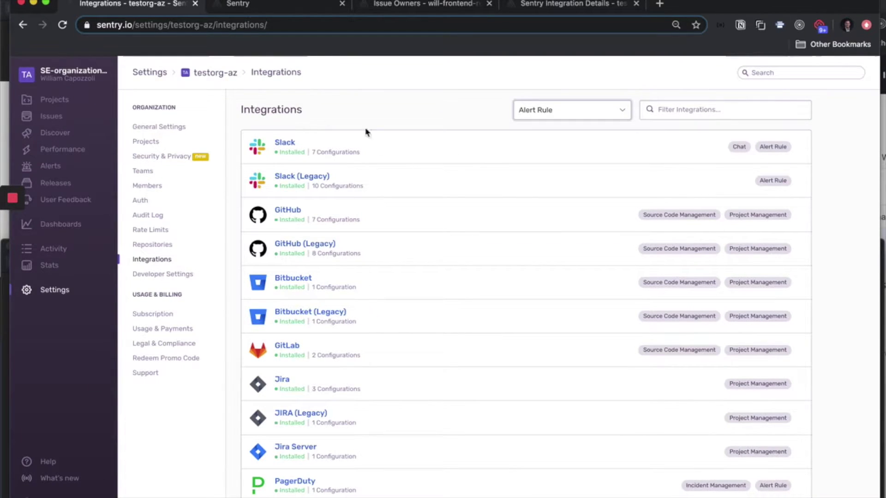
{"action": "left_click", "coordinate": [587, 114]}
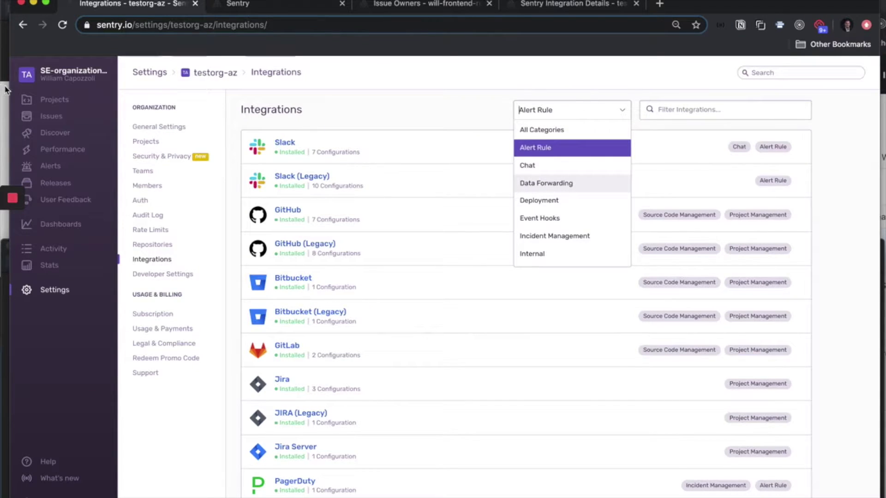
Switch to the diagram of integrations around the workflow and outline its stages and the Data & Visualization, Source Code Management and Project Management groups.
{"action": "key", "text": "super+Tab"}
{"action": "left_click_drag", "start_coordinate": [351, 287], "coordinate": [869, 497]}
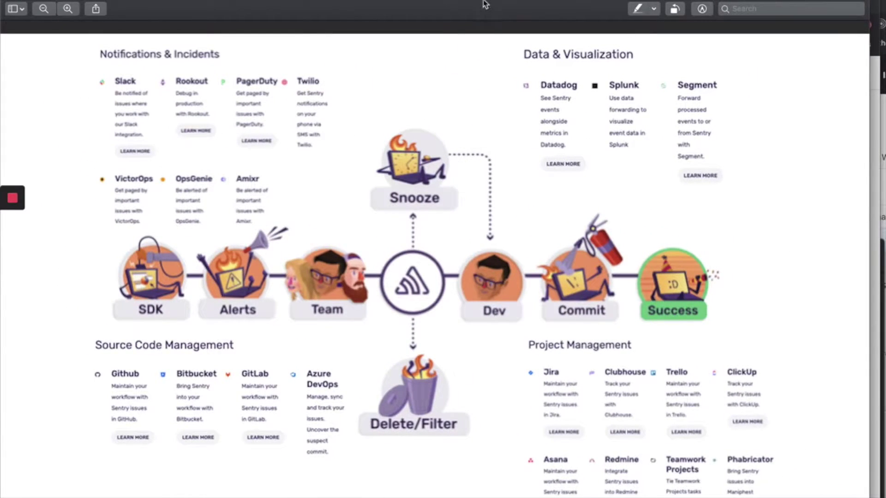
{"action": "left_click_drag", "start_coordinate": [106, 224], "coordinate": [419, 340]}
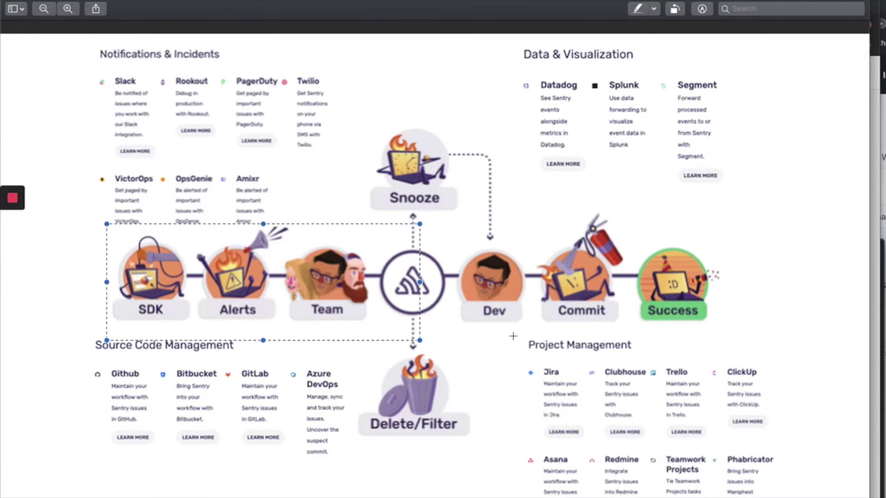
{"action": "left_click_drag", "start_coordinate": [514, 336], "coordinate": [845, 488]}
{"action": "left_click_drag", "start_coordinate": [483, 227], "coordinate": [366, 321]}
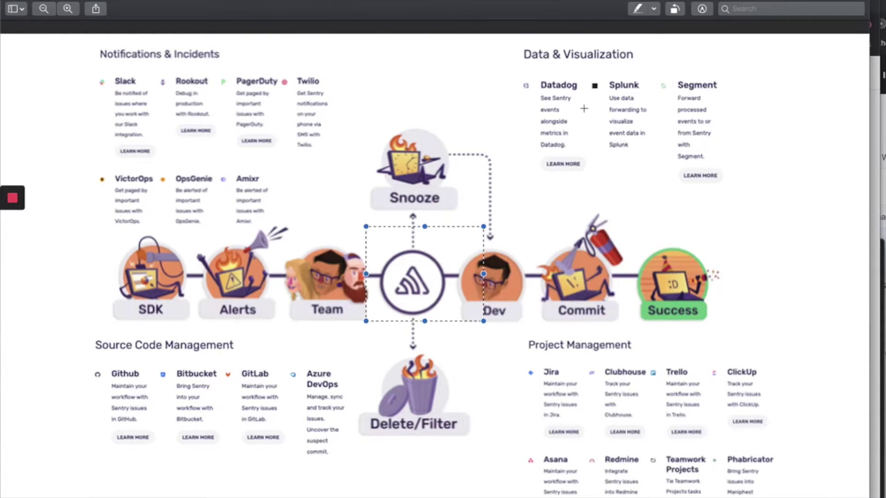
{"action": "left_click", "coordinate": [509, 45]}
{"action": "left_click_drag", "start_coordinate": [510, 44], "coordinate": [775, 196]}
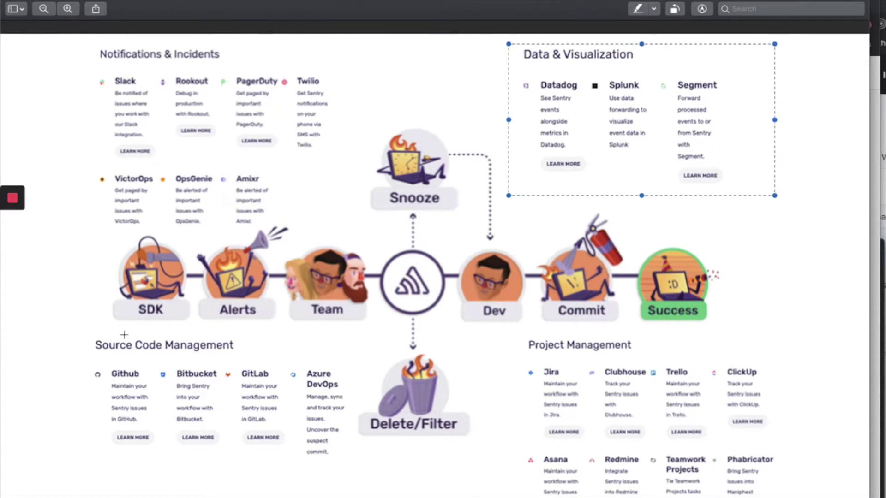
{"action": "left_click_drag", "start_coordinate": [83, 328], "coordinate": [360, 473]}
{"action": "left_click_drag", "start_coordinate": [372, 229], "coordinate": [471, 332]}
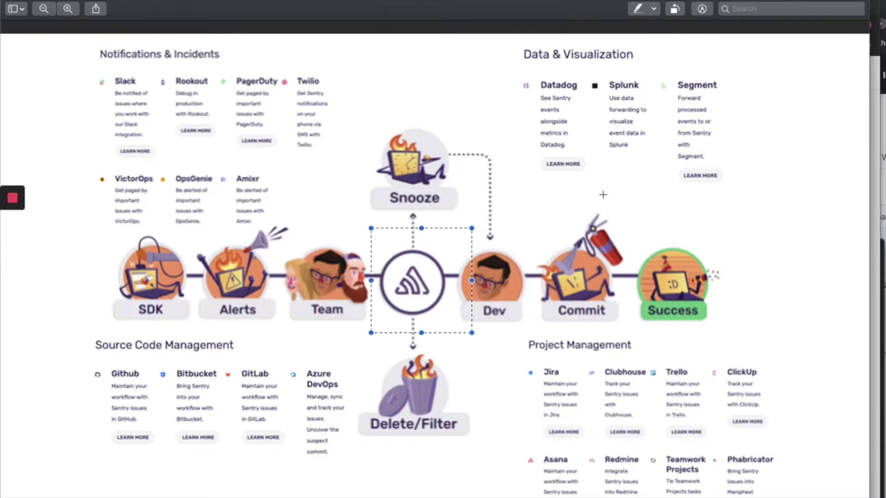
{"action": "left_click", "coordinate": [500, 222]}
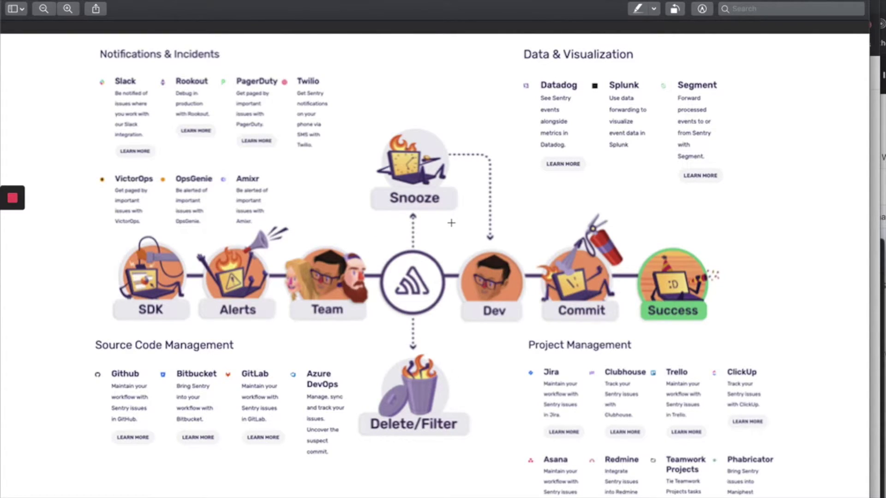
{"action": "left_click_drag", "start_coordinate": [453, 224], "coordinate": [732, 340]}
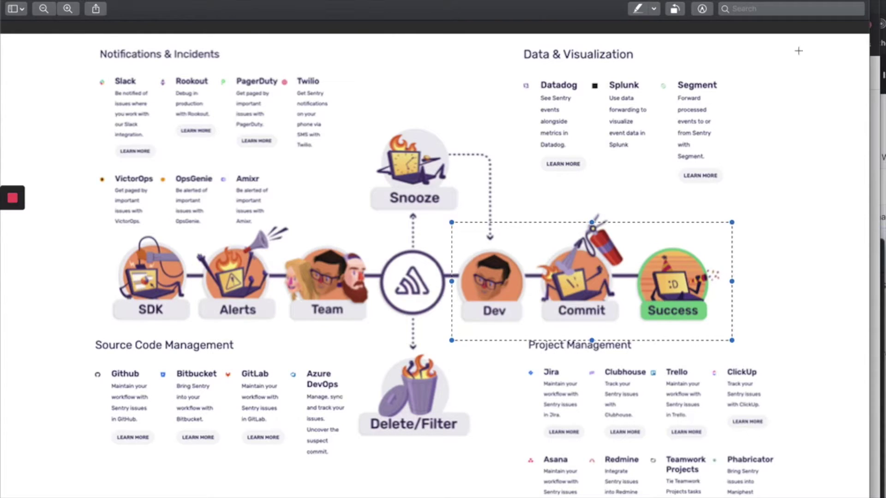
Switch back to Sentry in the browser and review the available conditions on the will-frontend-react New Alert Rule page.
{"action": "left_click", "coordinate": [873, 4]}
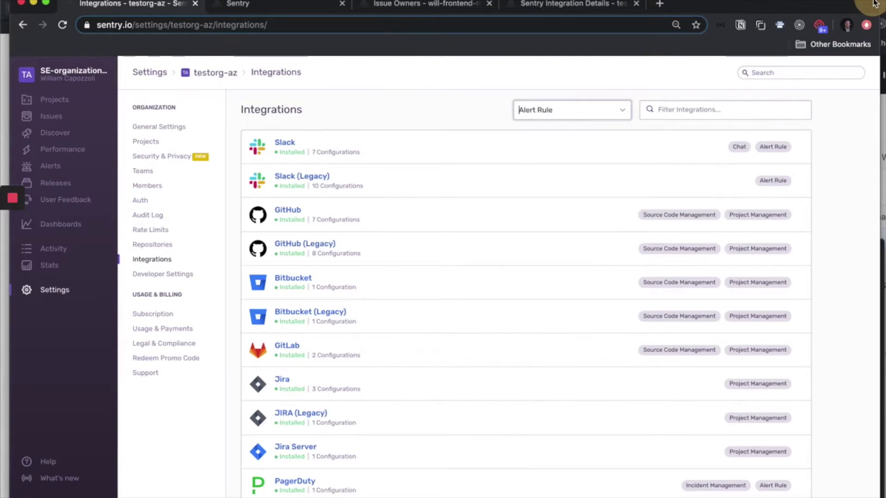
{"action": "left_click", "coordinate": [295, 9]}
{"action": "mouse_move", "coordinate": [293, 73]}
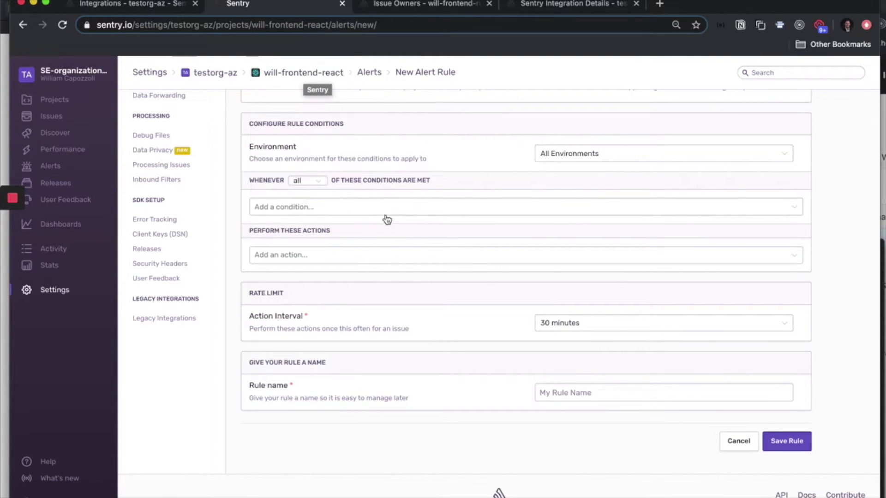
{"action": "left_click", "coordinate": [333, 213]}
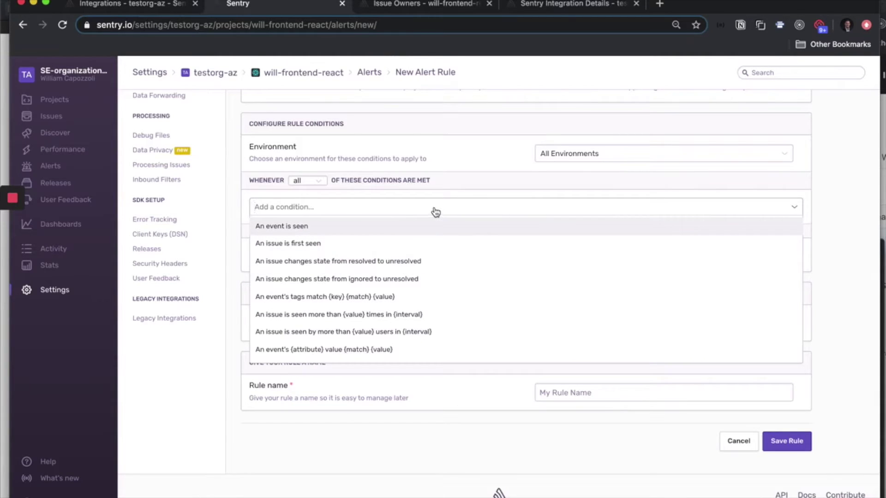
{"action": "left_click", "coordinate": [234, 243]}
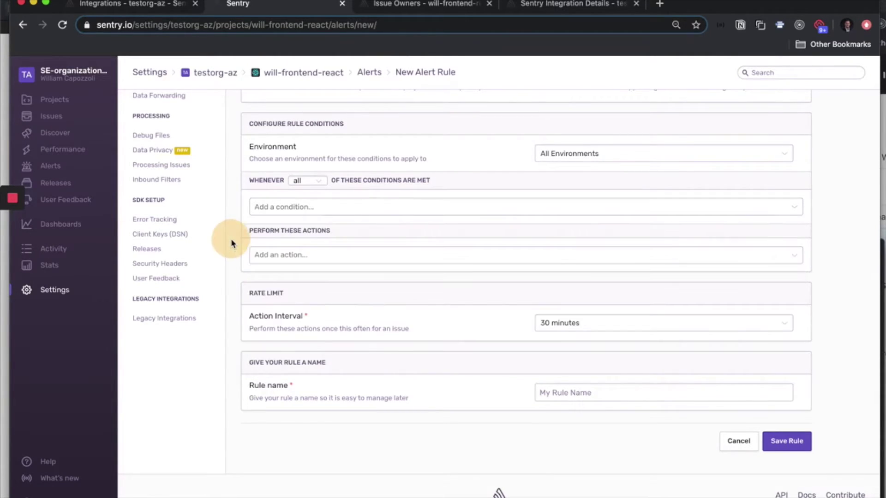
Try a Slack notification action in the alert rule, viewing its workspace choices, and remove that action.
{"action": "left_click", "coordinate": [300, 259]}
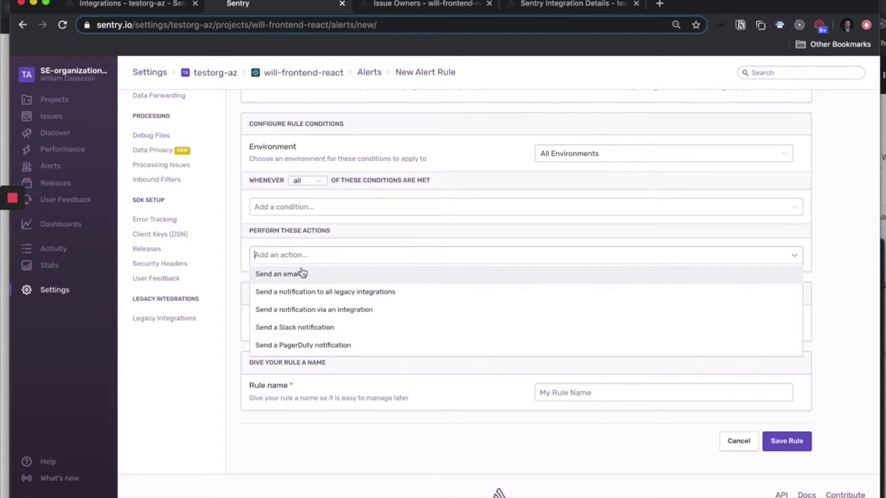
{"action": "left_click", "coordinate": [303, 327]}
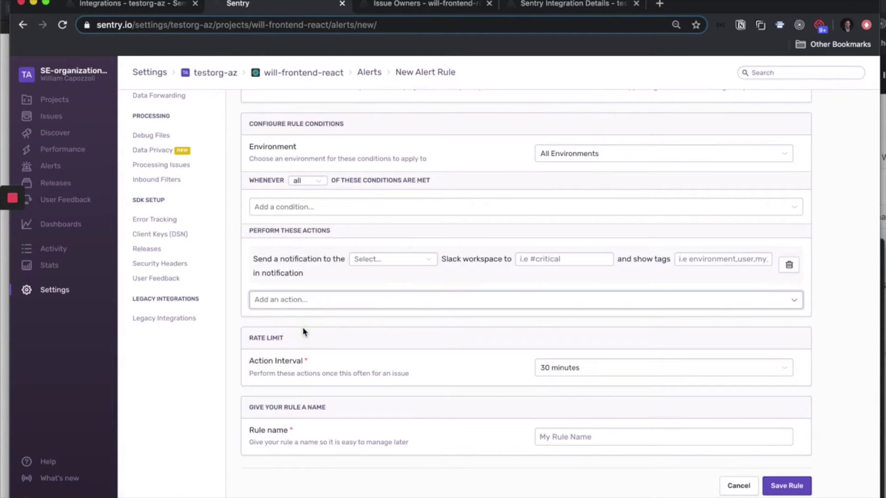
{"action": "left_click", "coordinate": [399, 264]}
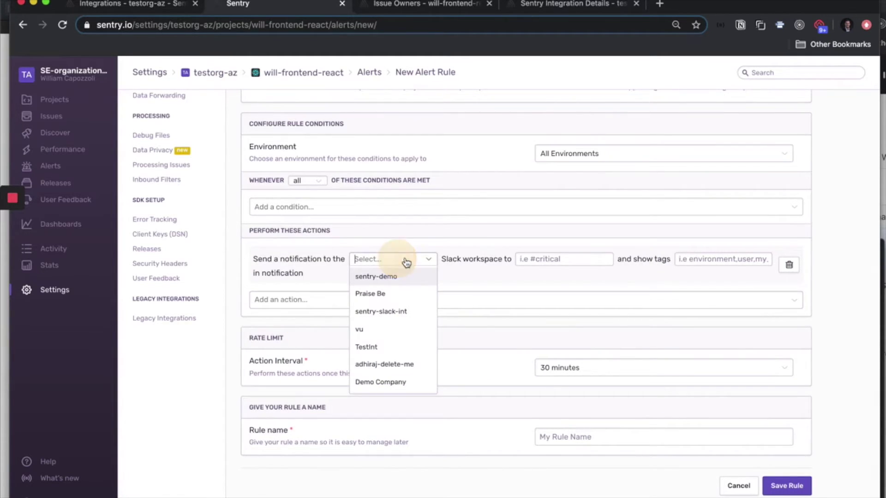
{"action": "left_click", "coordinate": [569, 259]}
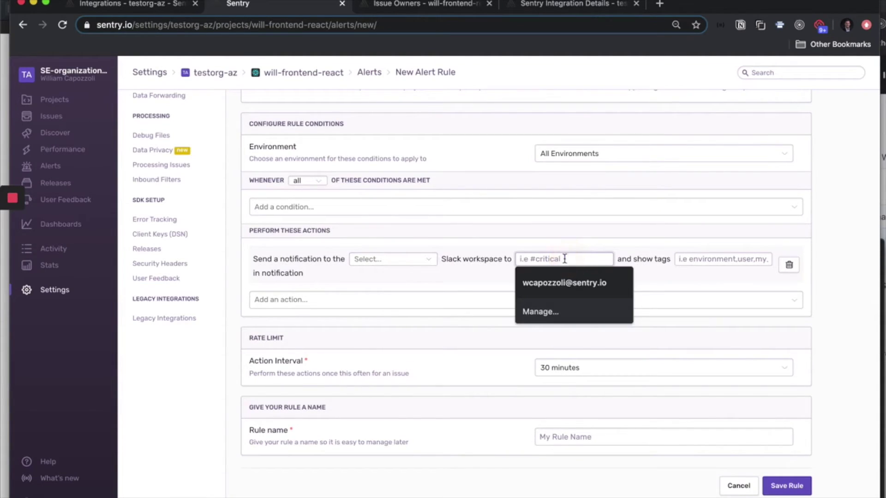
{"action": "left_click", "coordinate": [425, 259]}
{"action": "left_click", "coordinate": [826, 277]}
{"action": "left_click", "coordinate": [789, 264]}
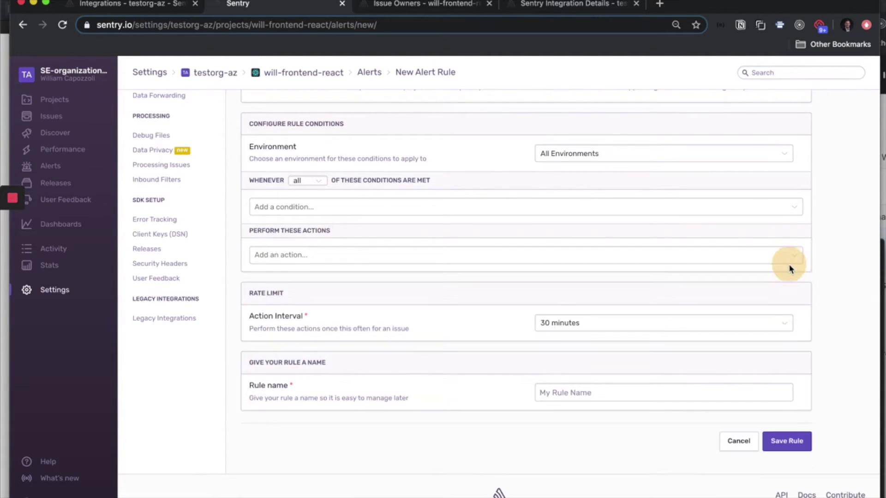
Add a notification action via an integration to the alert rule, keeping Custom Alert Action as the chosen service.
{"action": "left_click", "coordinate": [326, 257]}
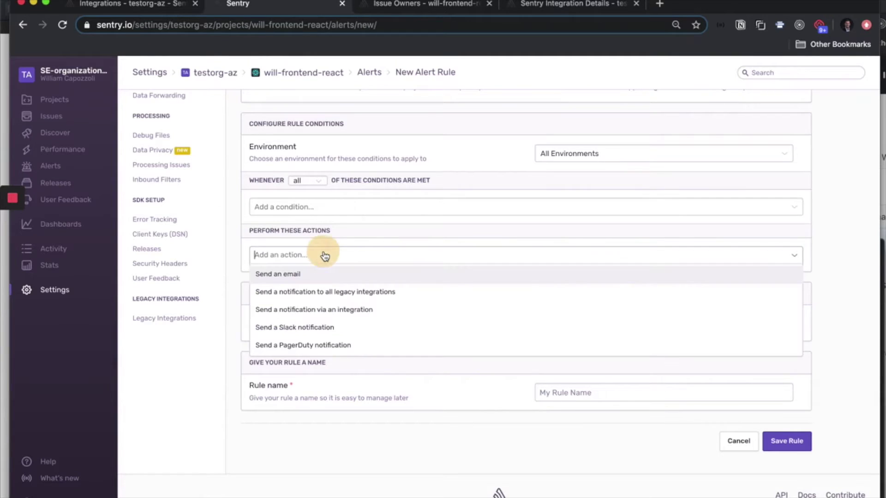
{"action": "left_click", "coordinate": [316, 312]}
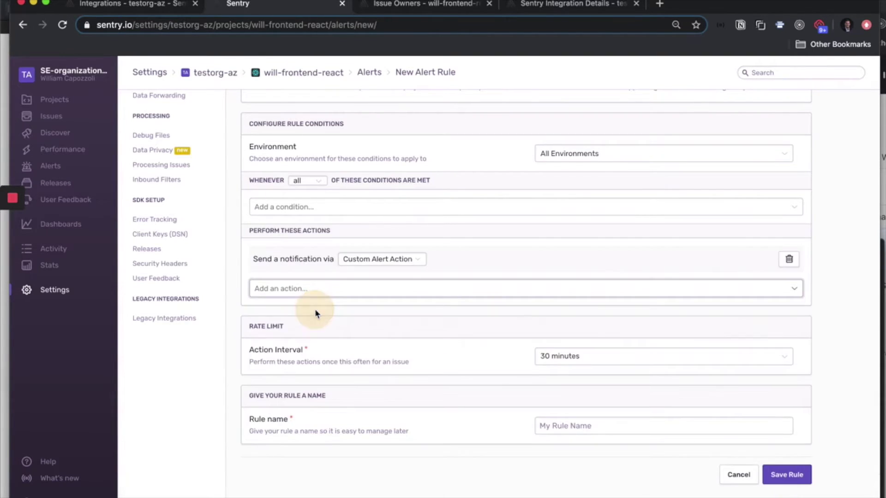
{"action": "left_click", "coordinate": [376, 262]}
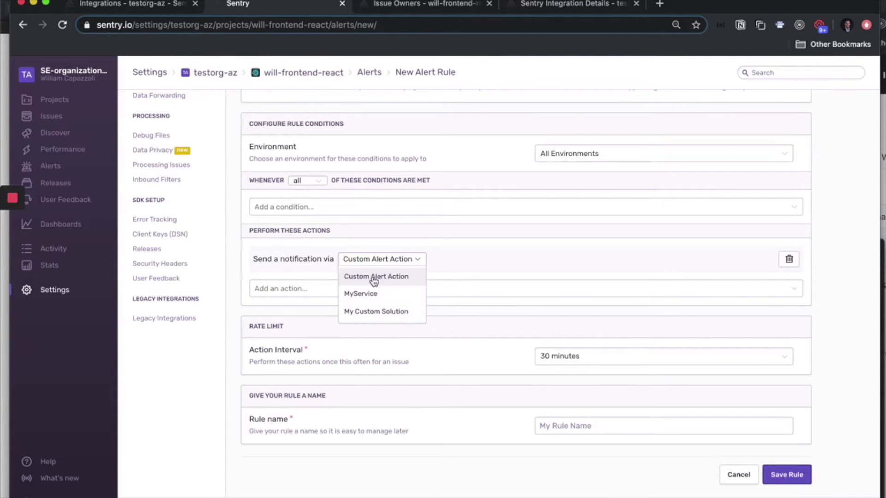
{"action": "left_click", "coordinate": [486, 258]}
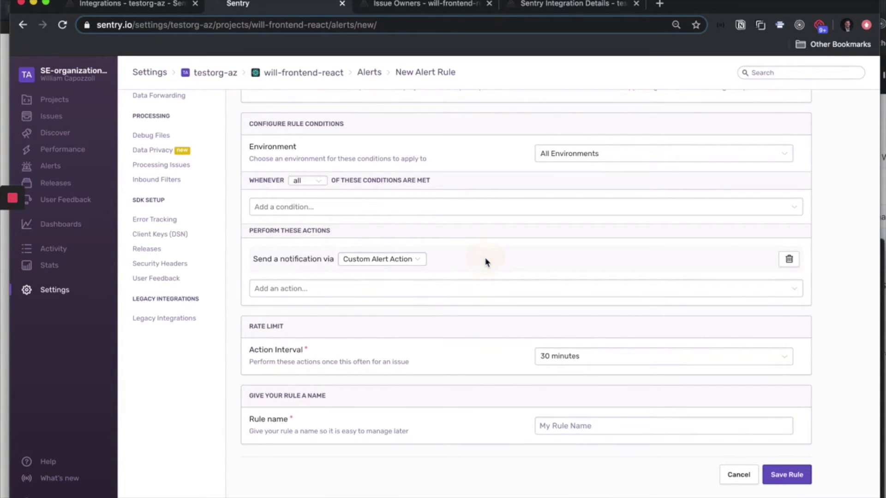
Compare the will-frontend-react Issue Owners rules with the components and critical folders in the GitHub repository's src directory.
{"action": "left_click", "coordinate": [409, 5]}
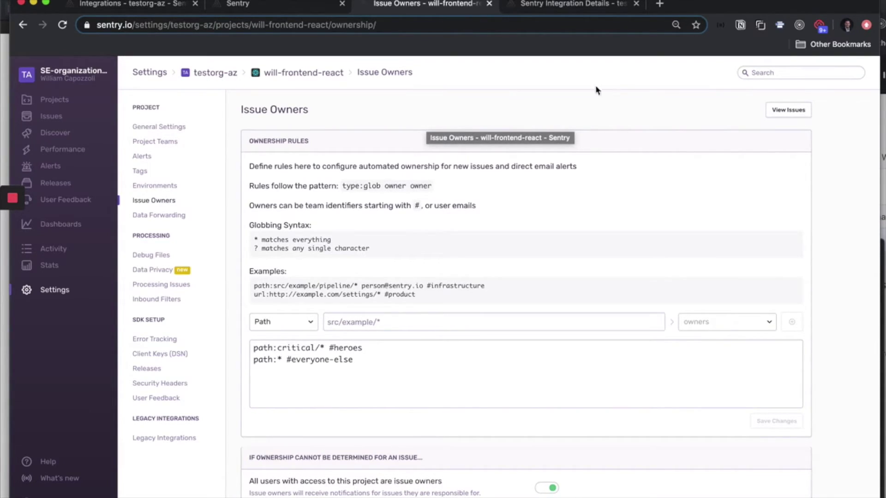
{"action": "left_click", "coordinate": [883, 3]}
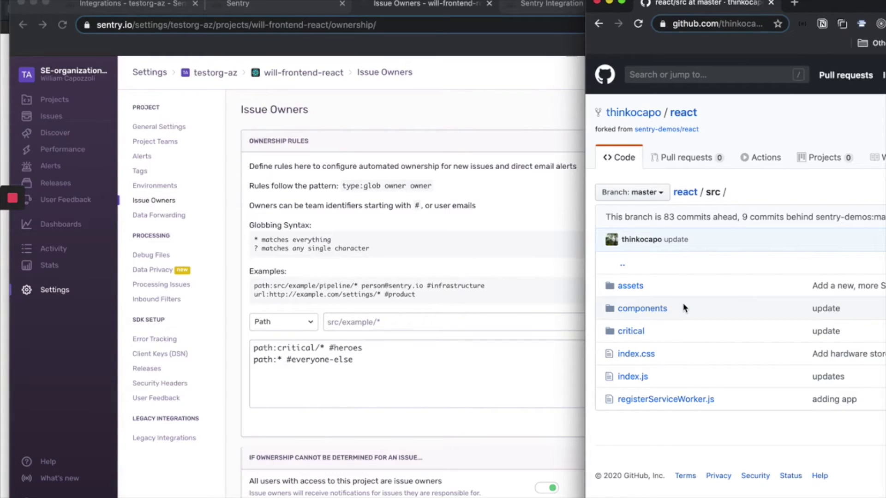
{"action": "left_click_drag", "start_coordinate": [684, 308], "coordinate": [612, 309]}
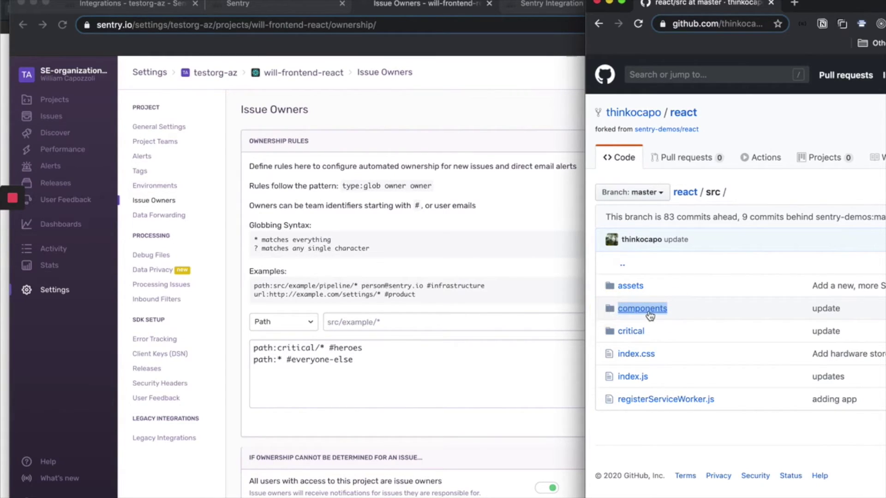
{"action": "left_click_drag", "start_coordinate": [666, 337], "coordinate": [610, 340]}
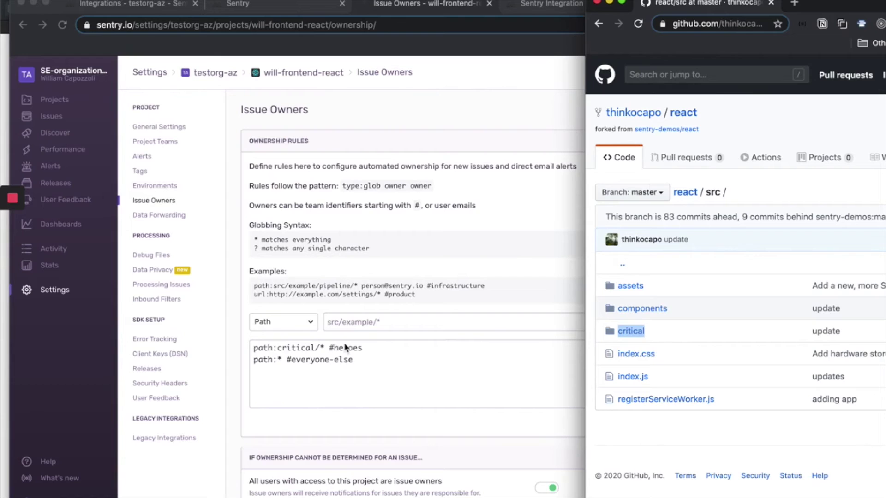
{"action": "left_click", "coordinate": [534, 101]}
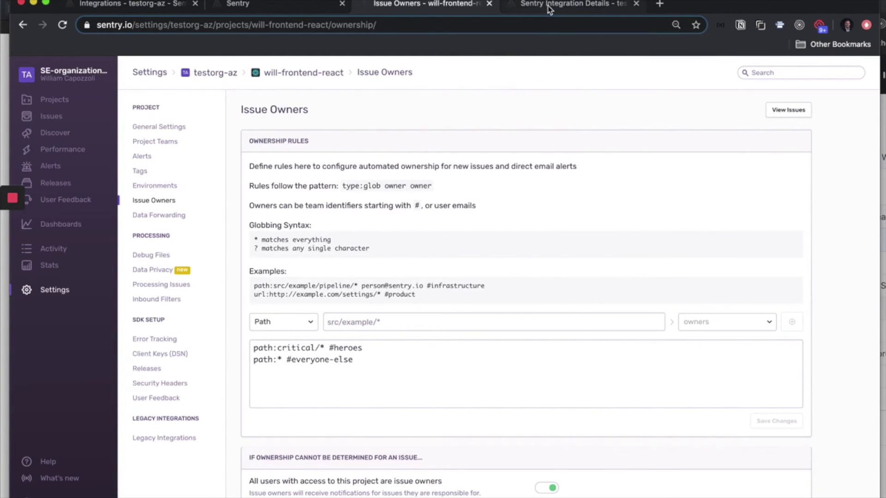
Review the Name and Webhook URL fields on the New Internal Integration page in the testorg-az developer settings.
{"action": "left_click", "coordinate": [549, 6]}
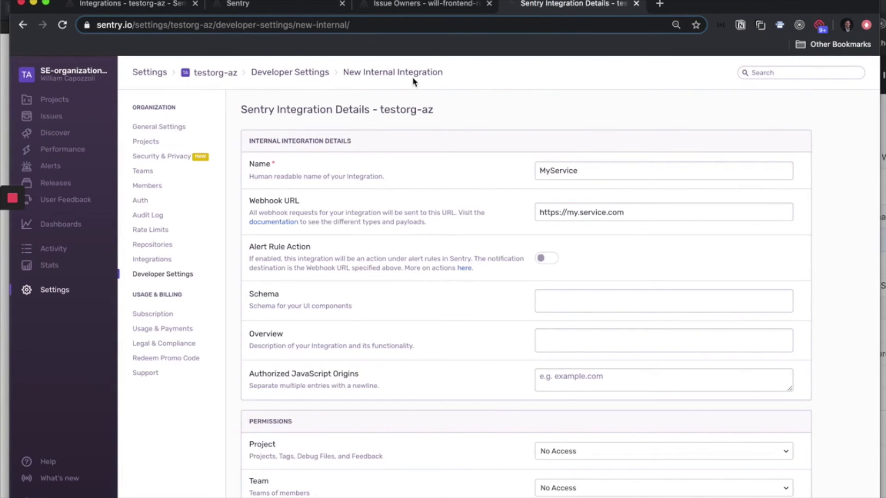
{"action": "double_click", "coordinate": [559, 170]}
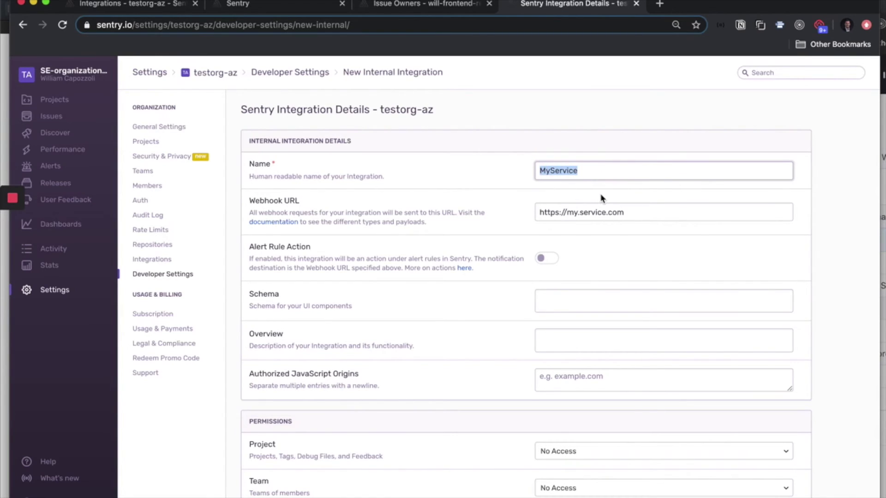
{"action": "left_click_drag", "start_coordinate": [637, 210], "coordinate": [533, 212]}
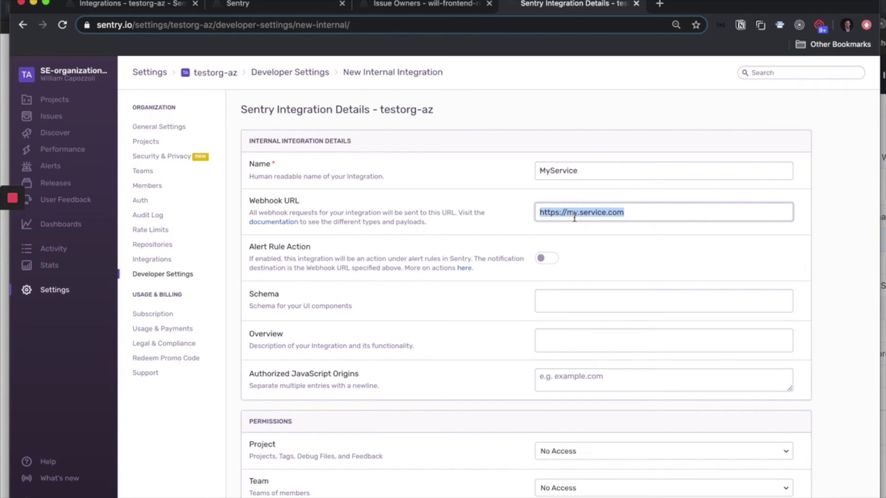
{"action": "left_click_drag", "start_coordinate": [584, 169], "coordinate": [531, 170]}
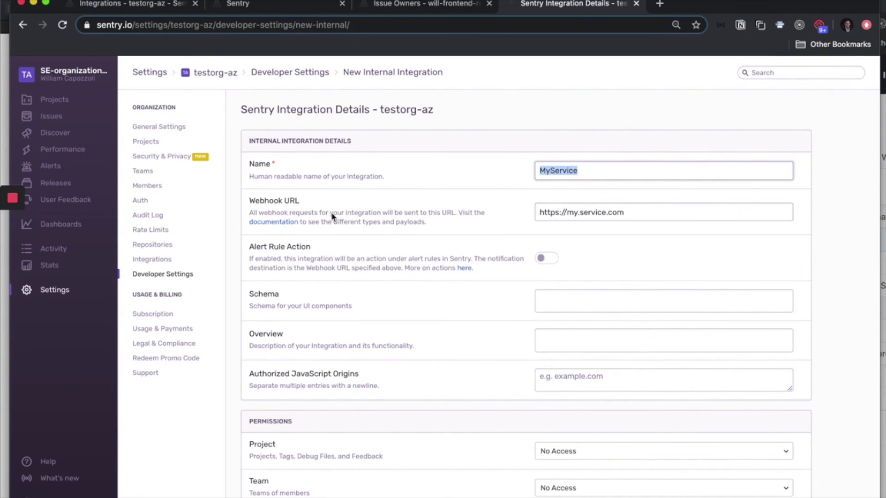
Try enabling Alert Rule Action for the MyService integration, review its description, and switch it back off.
{"action": "left_click", "coordinate": [541, 261]}
{"action": "left_click_drag", "start_coordinate": [489, 270], "coordinate": [254, 252]}
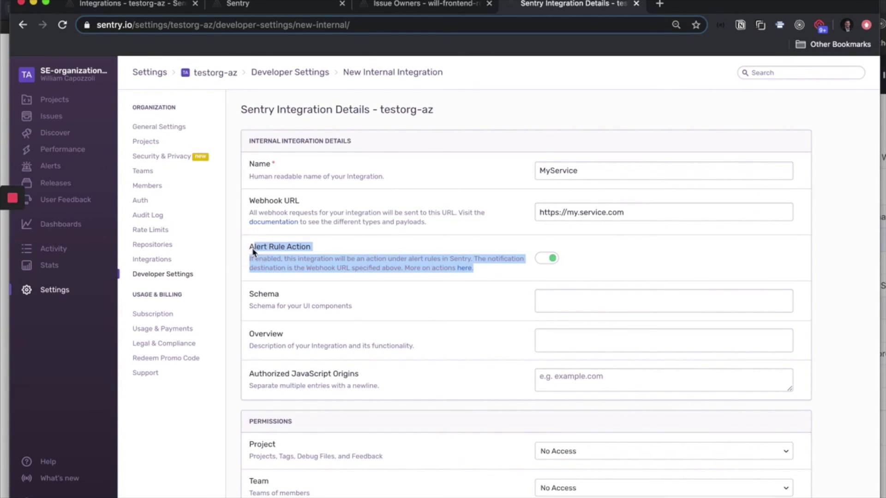
{"action": "left_click", "coordinate": [553, 260]}
{"action": "left_click_drag", "start_coordinate": [633, 212], "coordinate": [526, 213]}
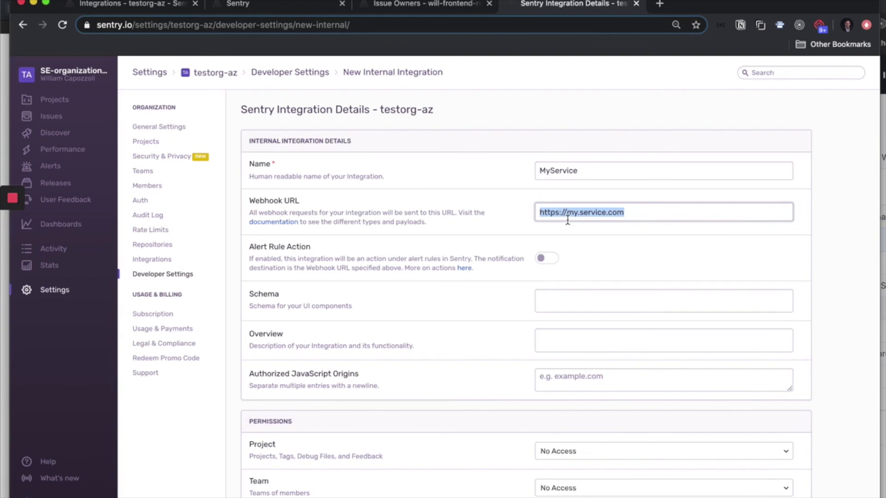
Review the integration's permissions, focusing on the access level for Issue & Event.
{"action": "scroll", "coordinate": [605, 283], "scroll_direction": "down", "scroll_amount": 10}
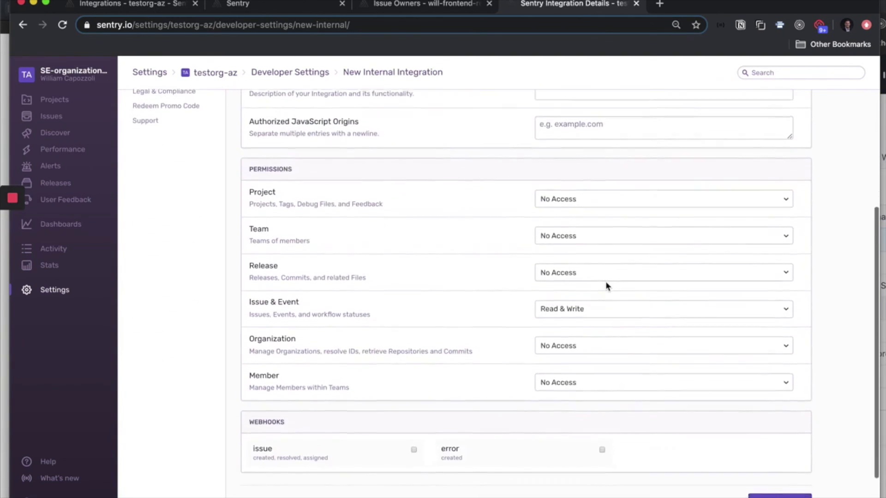
{"action": "left_click", "coordinate": [563, 248]}
{"action": "left_click", "coordinate": [487, 251]}
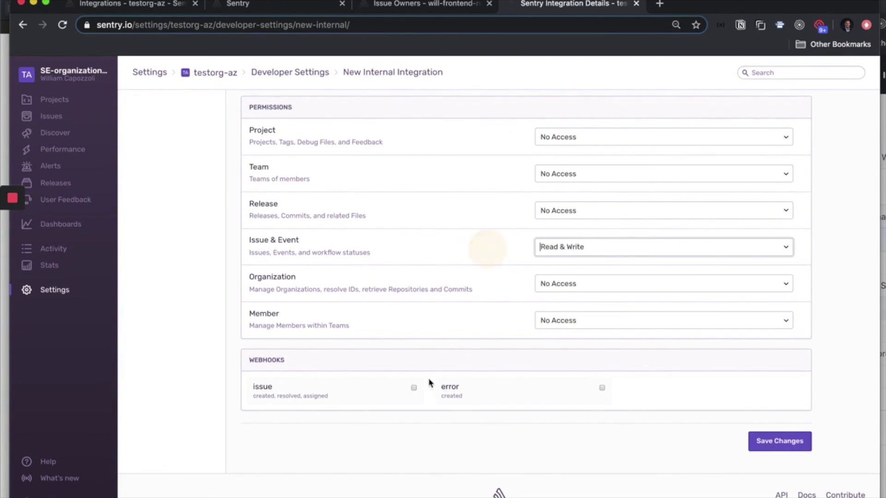
Try the error and issue webhook subscriptions for the internal integration, and clear both again.
{"action": "left_click", "coordinate": [602, 388]}
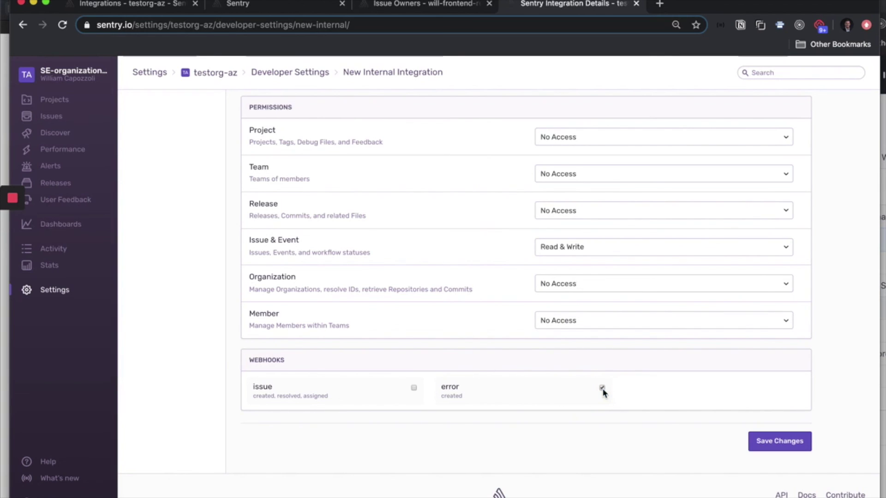
{"action": "left_click", "coordinate": [414, 389]}
{"action": "left_click", "coordinate": [602, 388]}
{"action": "left_click", "coordinate": [414, 389]}
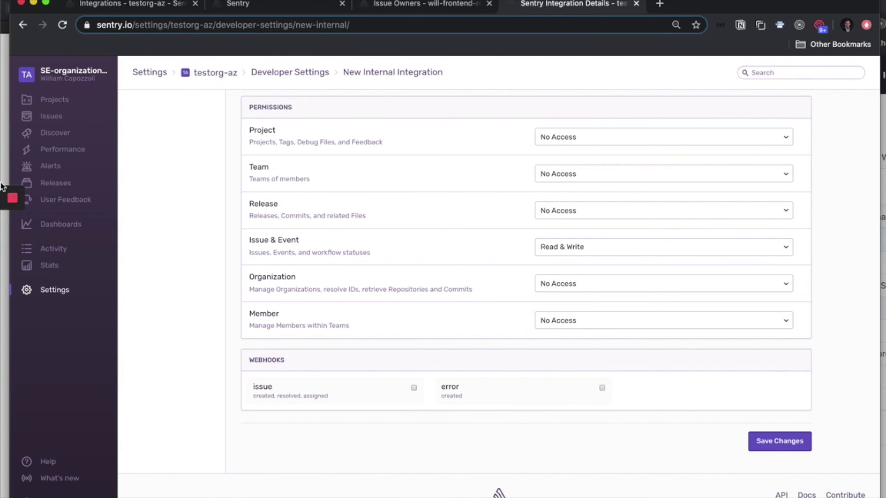